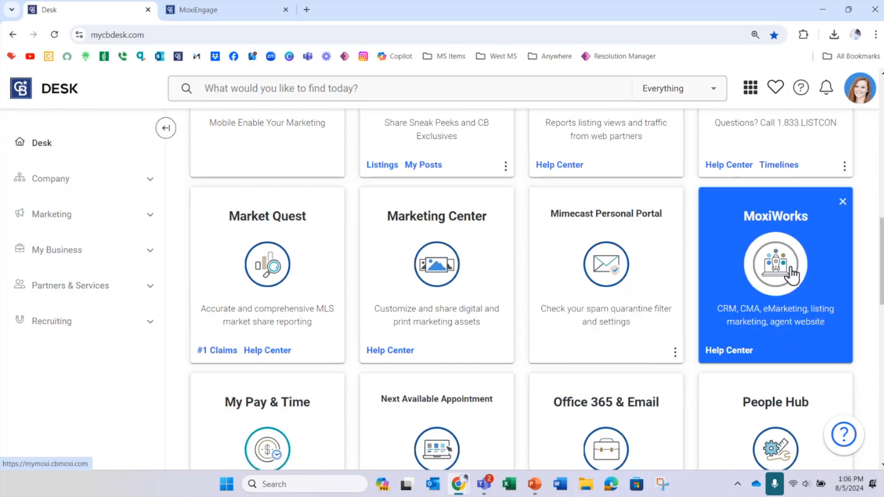
Open MoxiWorks from the Desk site and switch to the MoxiEngage agent dashboard
left_click(789, 274)
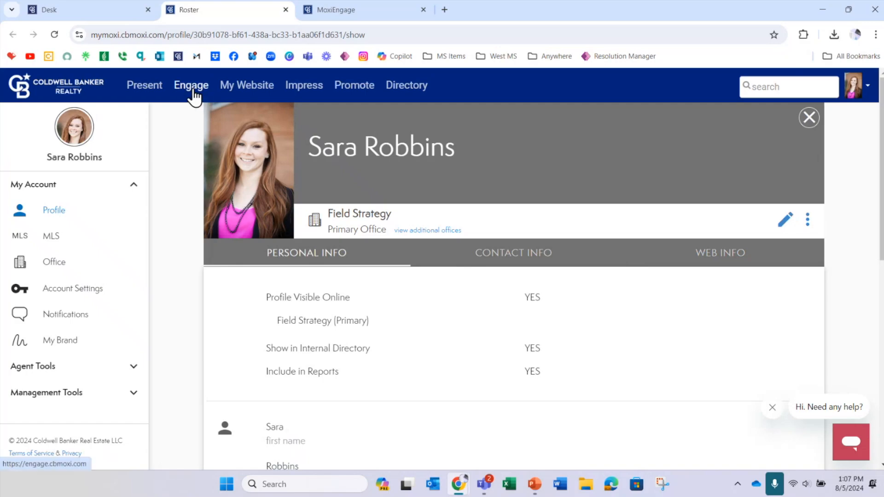
left_click(330, 11)
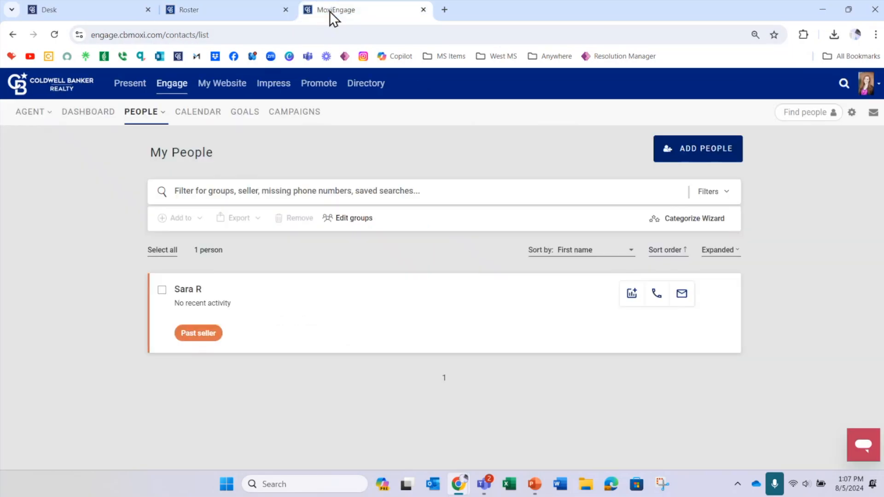
left_click(73, 121)
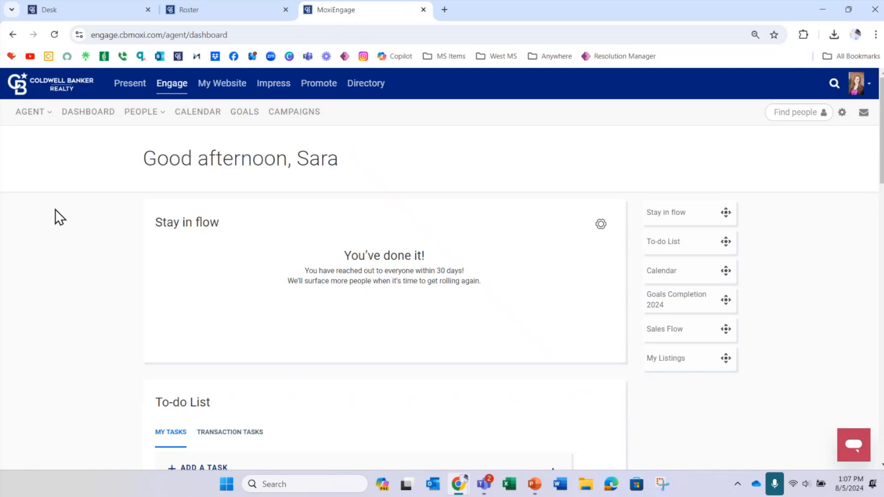
Open a blank new-person form and review its fields, from names and contact details to social media and the past seller or buyer marks
left_click(141, 112)
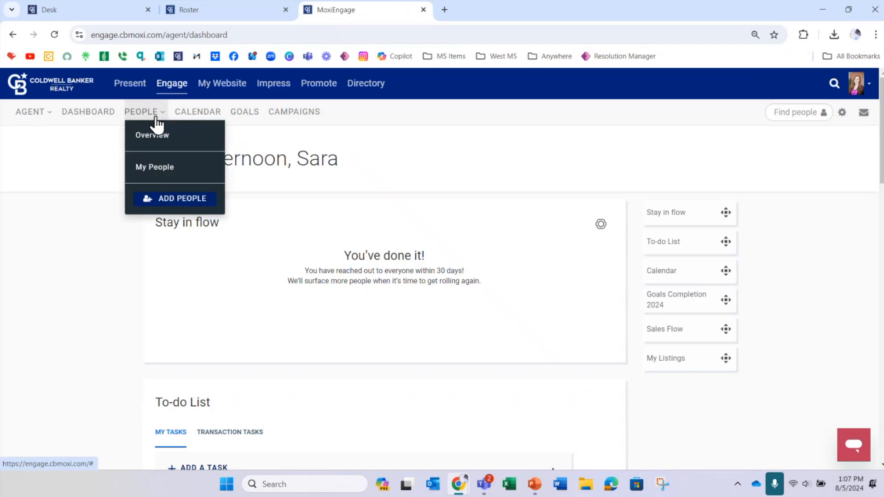
left_click(157, 203)
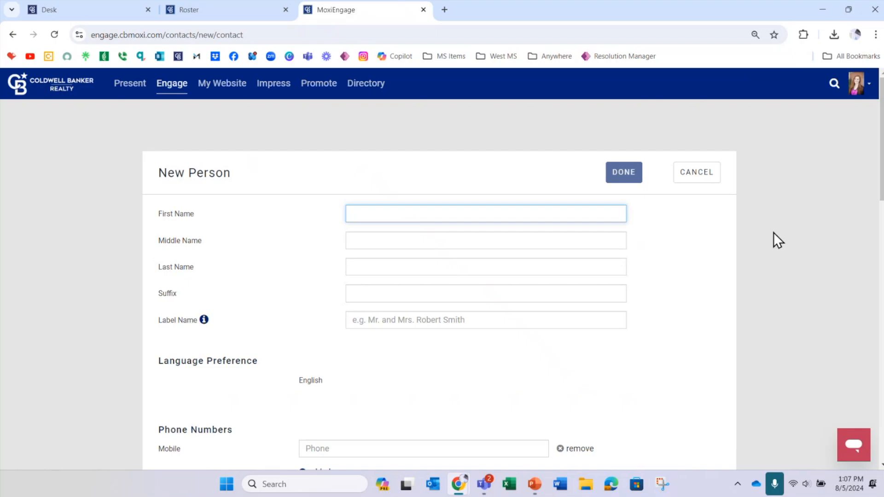
scroll(779, 198, "down", 1)
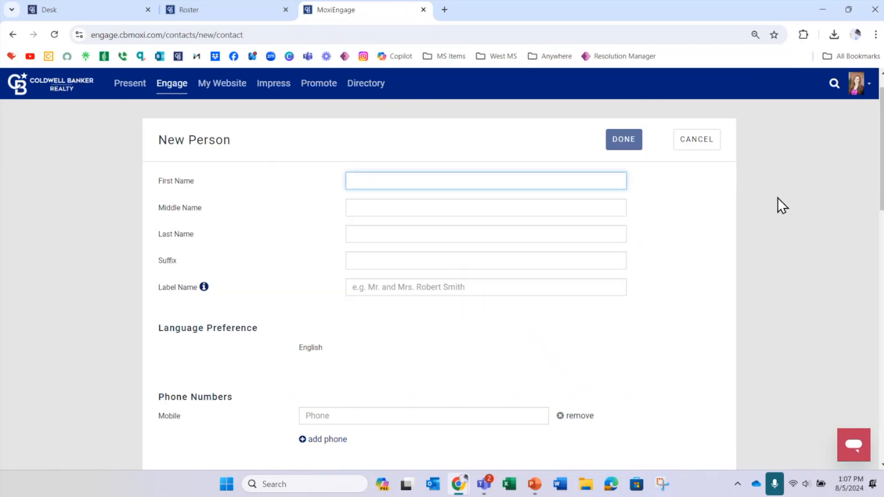
scroll(778, 197, "down", 4)
scroll(778, 198, "down", 3)
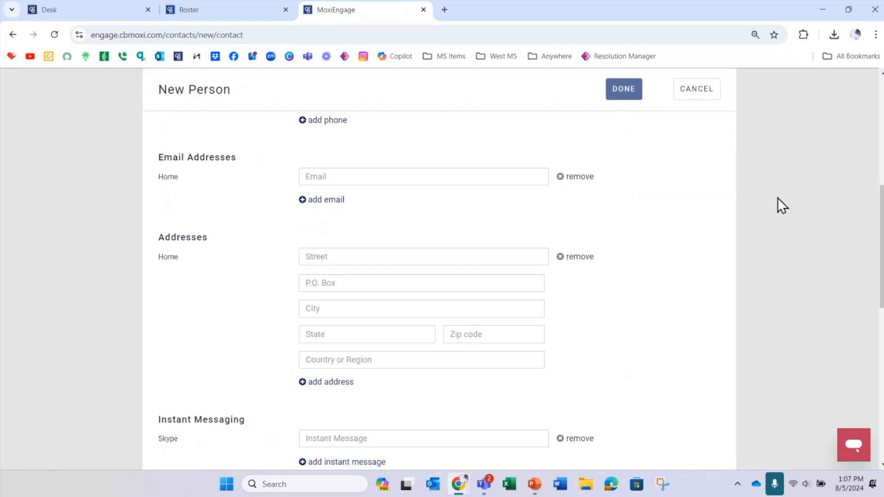
scroll(777, 206, "down", 5)
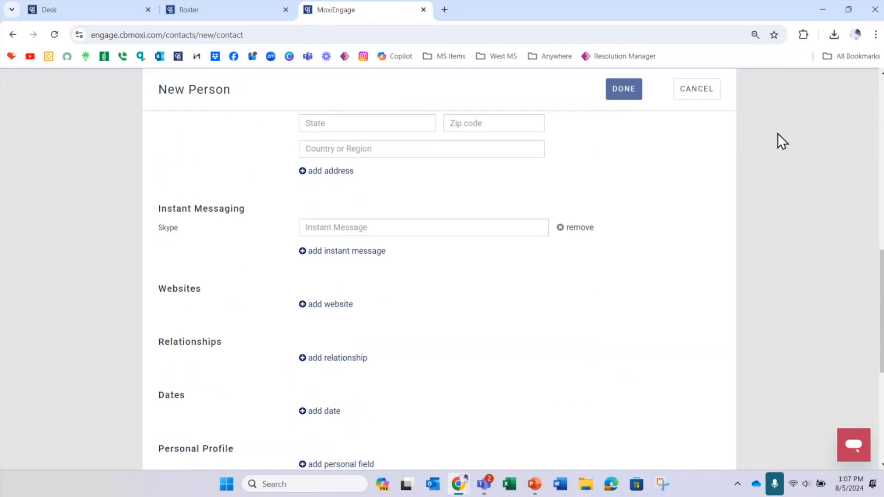
scroll(786, 275, "down", 3)
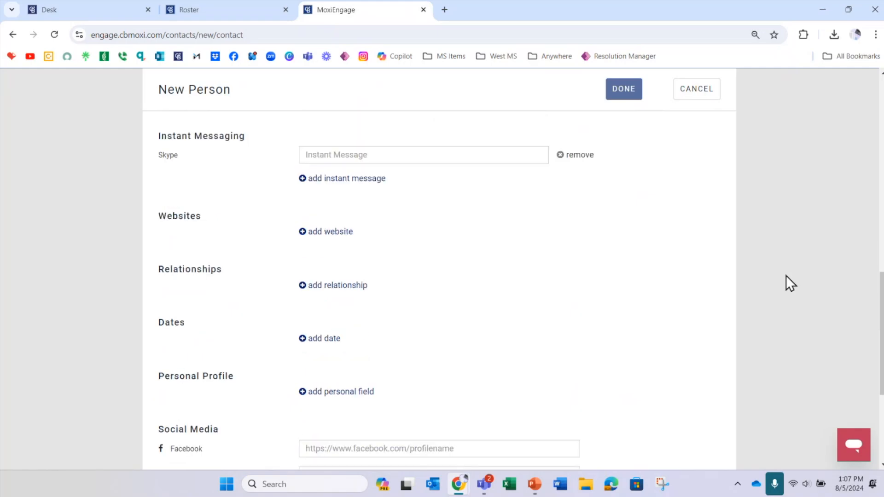
scroll(788, 183, "down", 3)
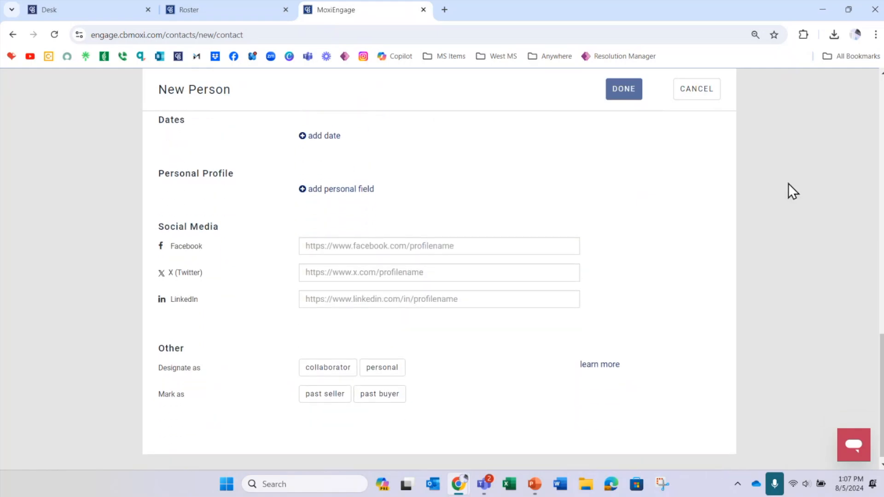
scroll(789, 183, "up", 6)
scroll(789, 183, "up", 3)
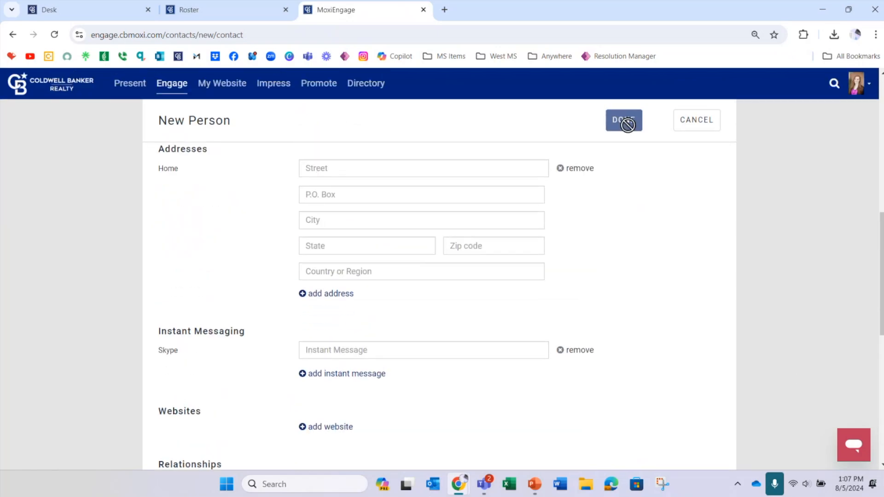
scroll(802, 167, "up", 7)
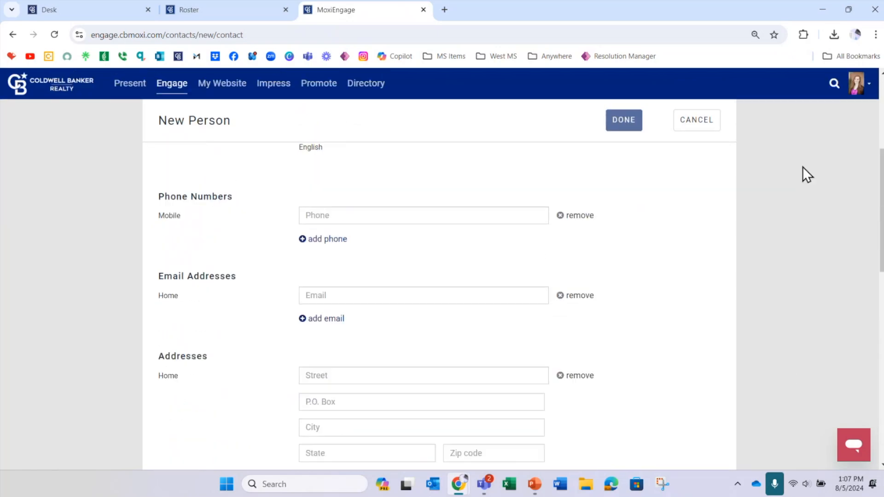
scroll(803, 167, "up", 3)
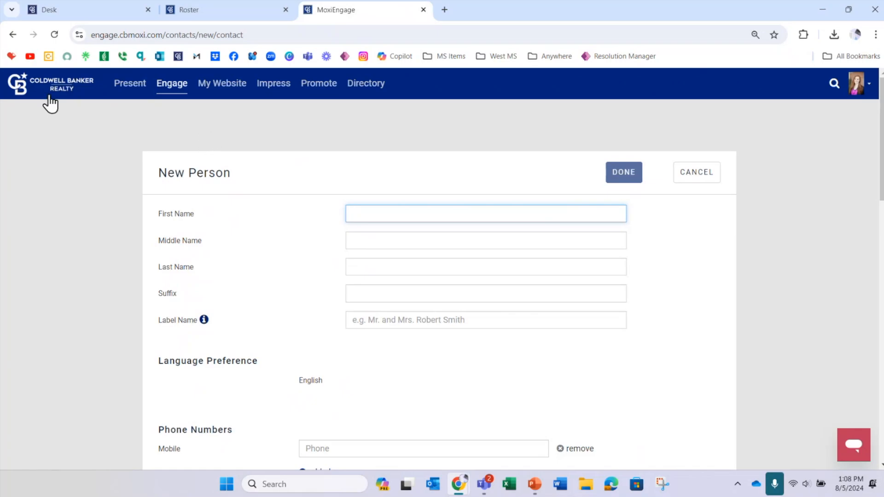
Return to Engage, change from manager view to Agent Mode and open the My People list
left_click(154, 95)
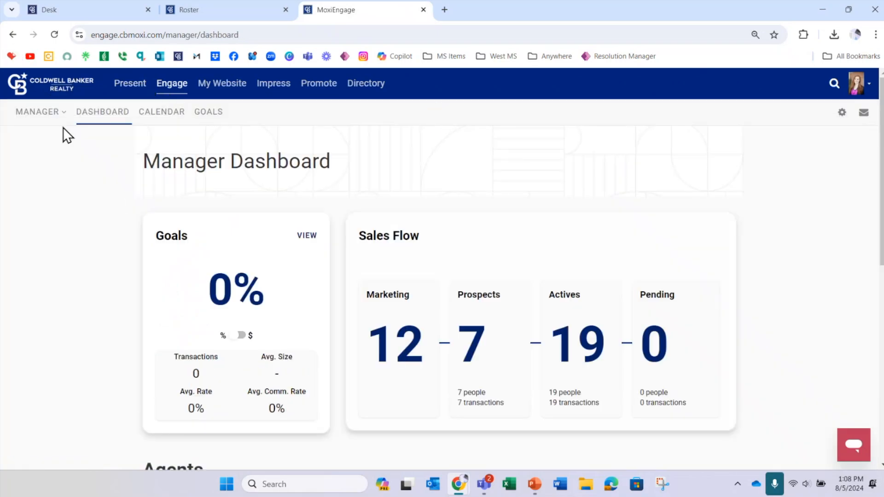
left_click(63, 112)
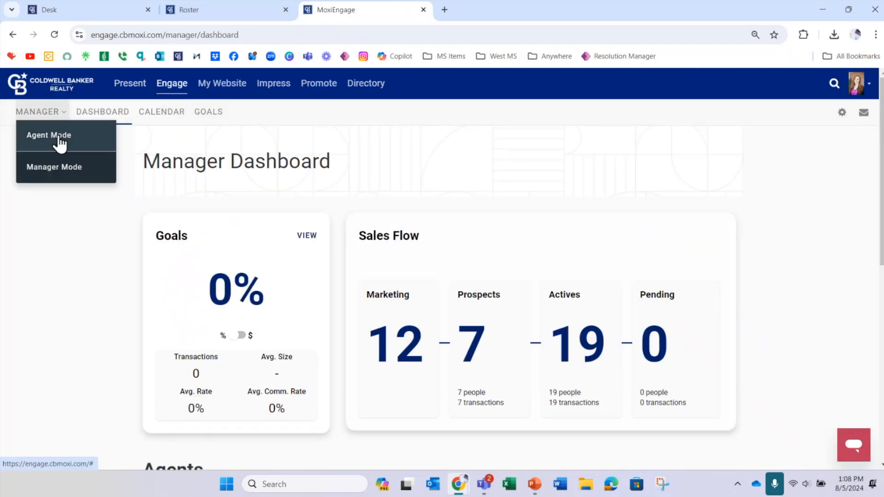
left_click(59, 136)
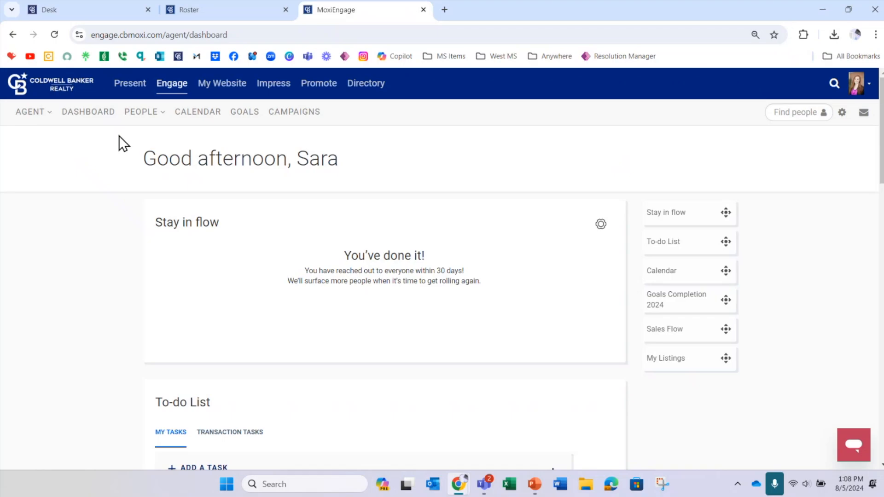
left_click(145, 113)
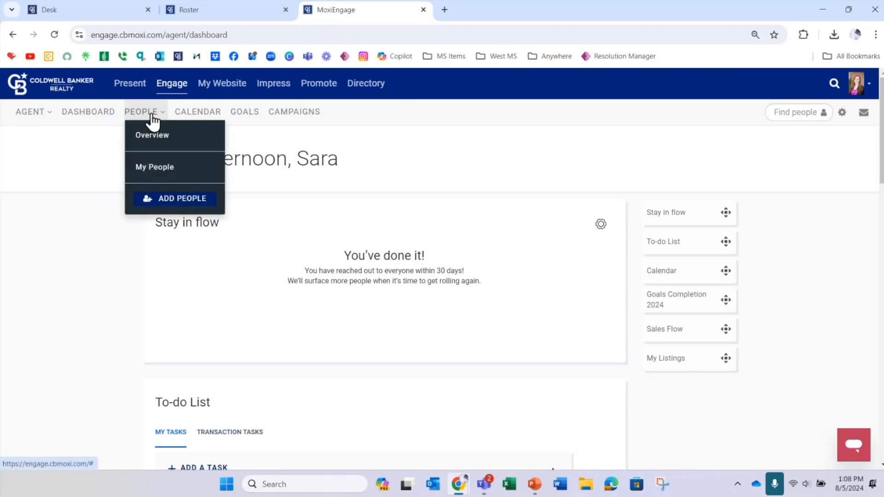
left_click(151, 168)
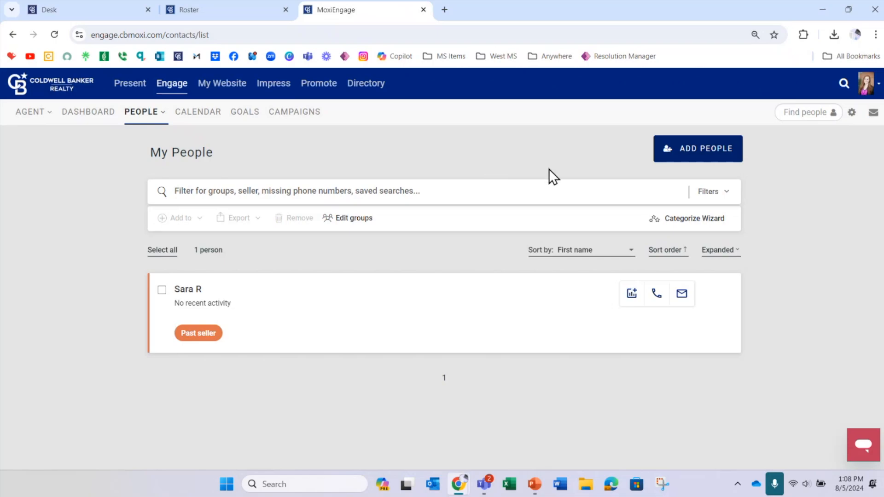
Download the CSV contact import template from the Import Contacts instructions and close them
left_click(699, 159)
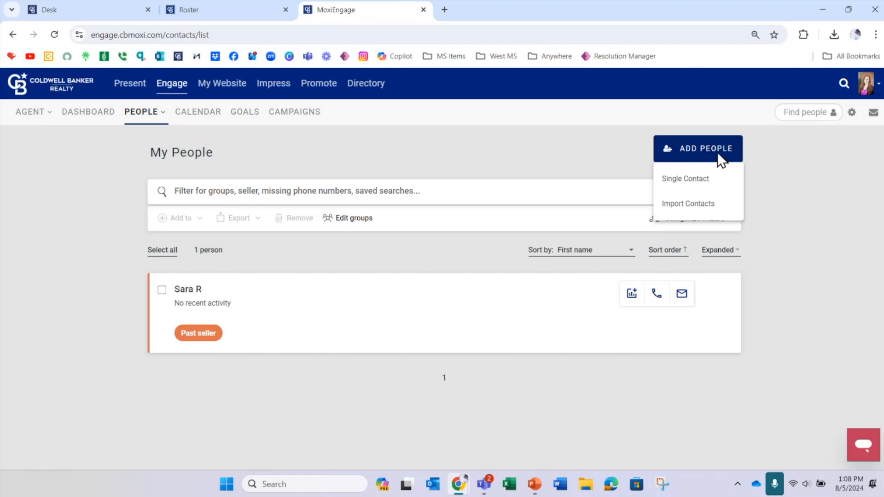
left_click(710, 203)
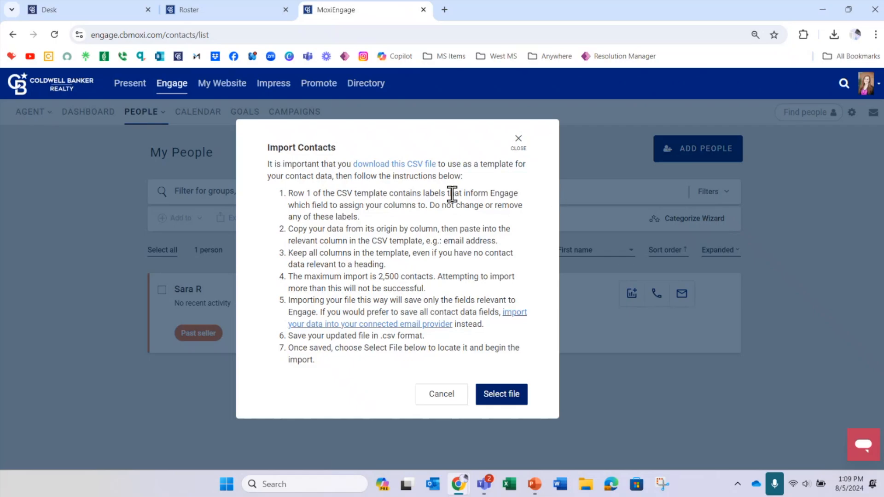
left_click(412, 167)
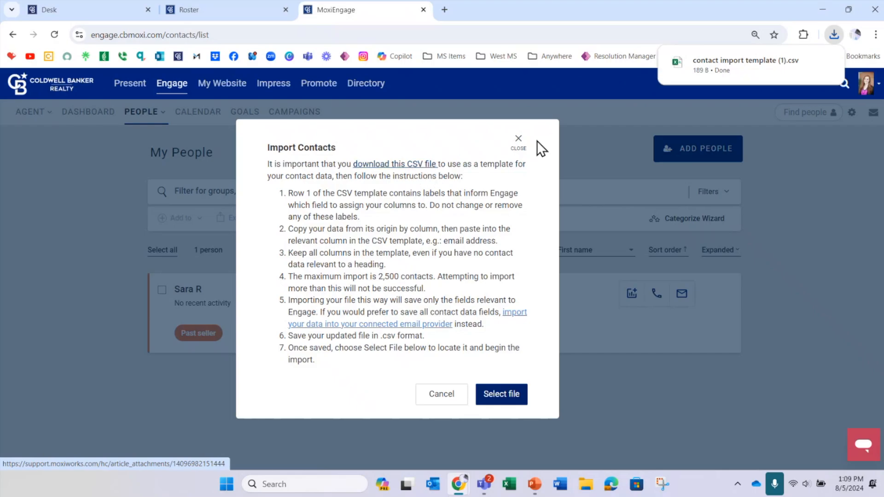
mouse_move(698, 79)
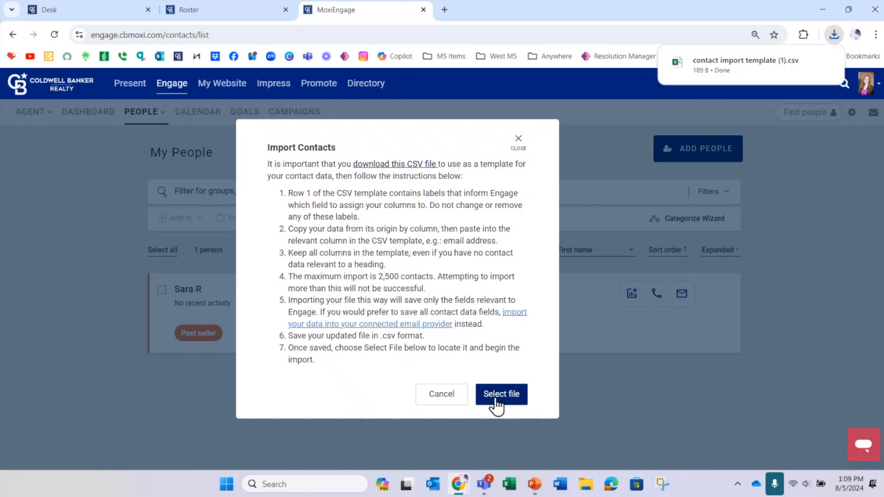
left_click(518, 138)
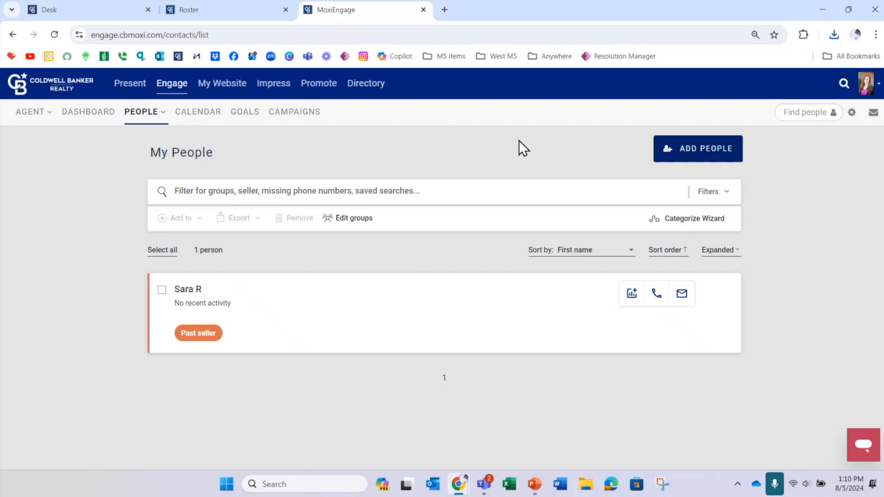
Open the downloaded contact import template (1).csv in Excel and widen the Categories column
left_click(833, 36)
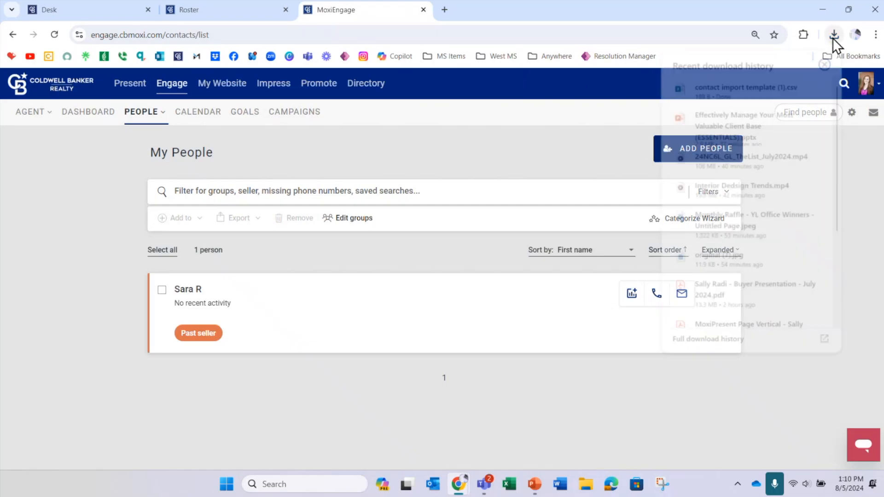
left_click(737, 84)
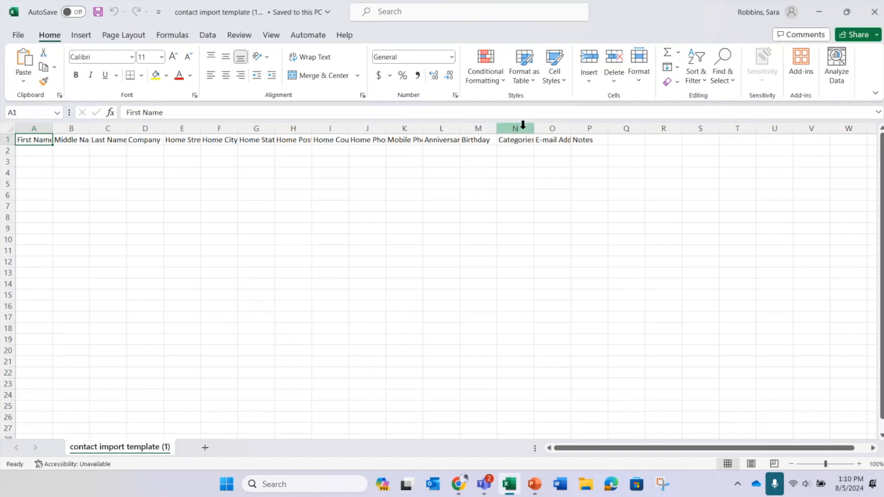
left_click(523, 126)
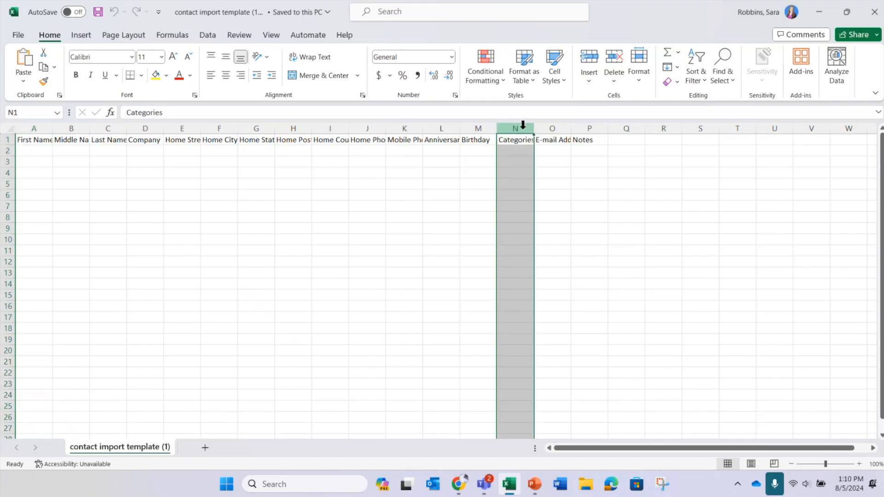
left_click_drag(534, 129, 572, 130)
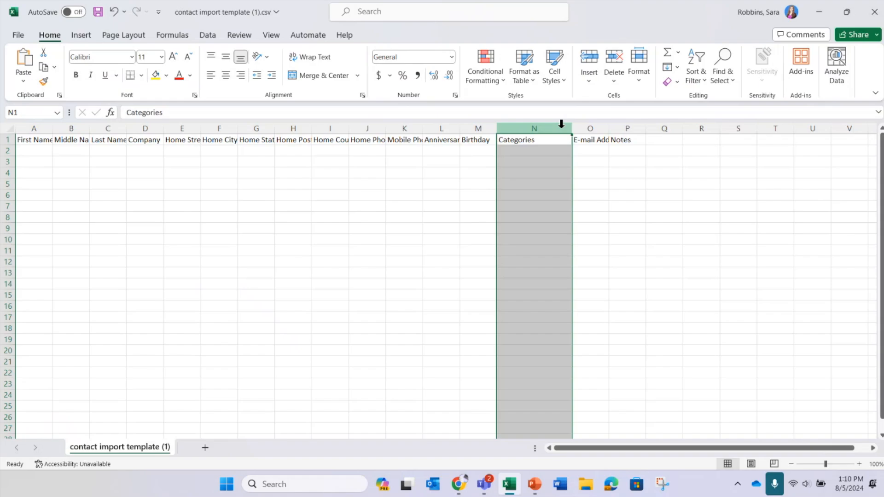
Enter "Seller; Open House" as a sample category in cell N2 and close the workbook without saving
left_click(535, 151)
type("Seller; Open H")
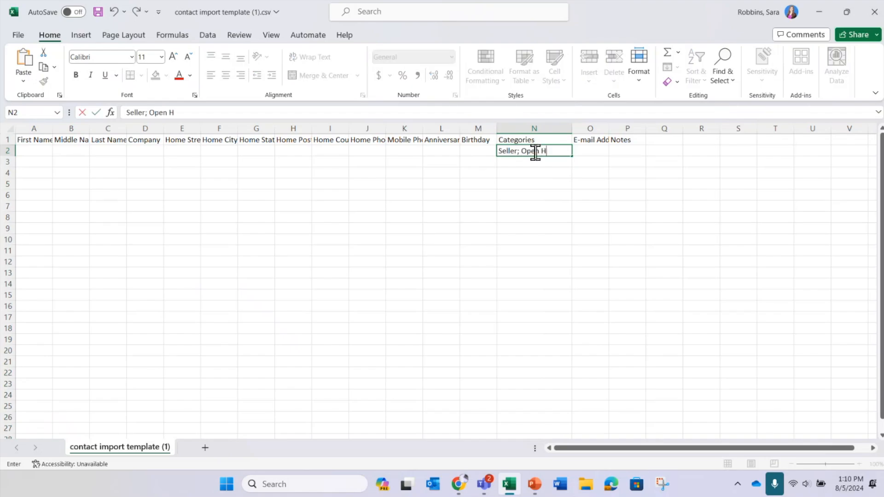
type("ouse")
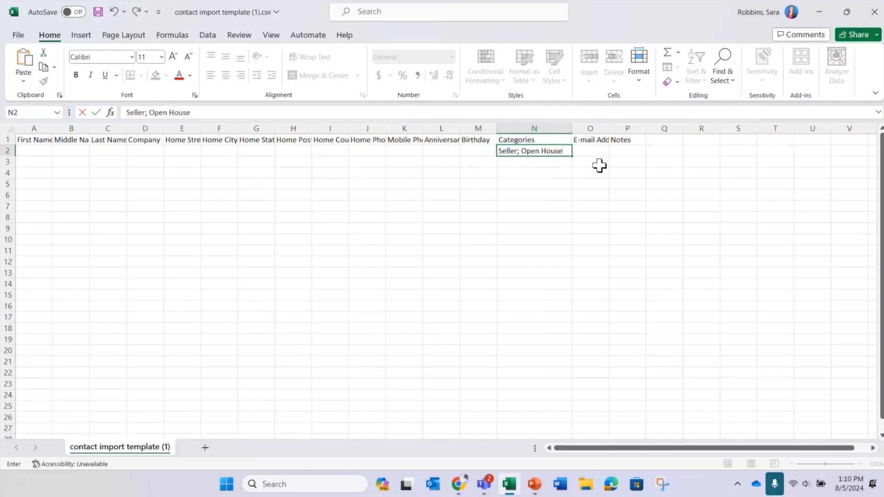
left_click(873, 14)
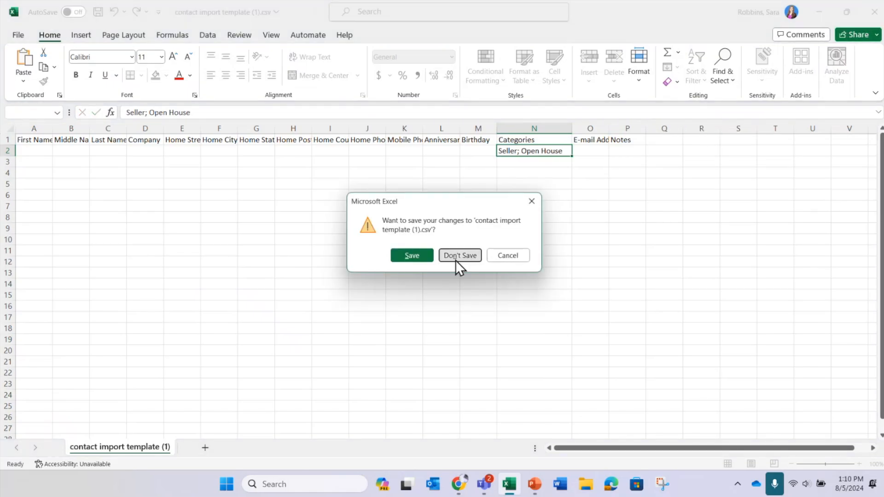
left_click(459, 256)
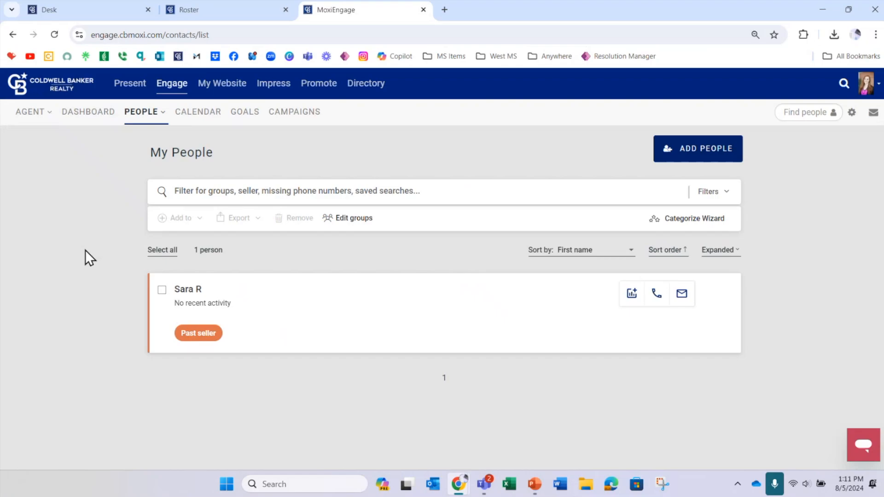
Create a contact group named "New Group Here" in My People and save the group changes
left_click(352, 233)
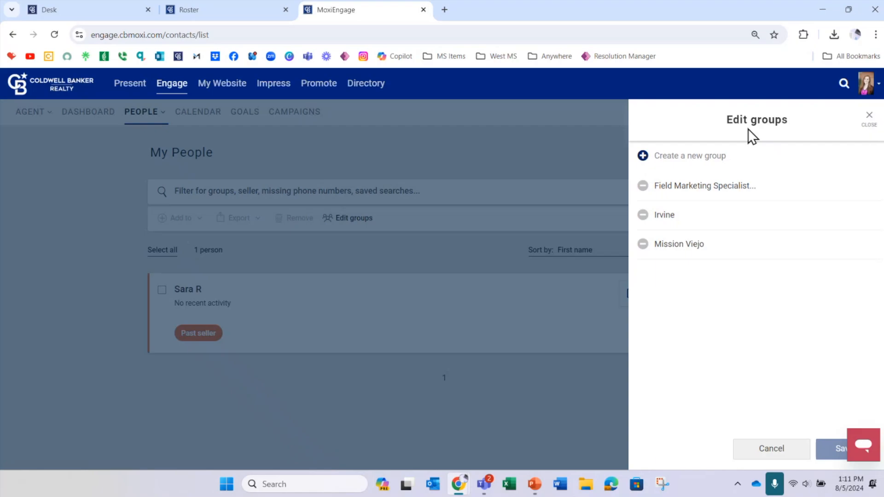
left_click(643, 156)
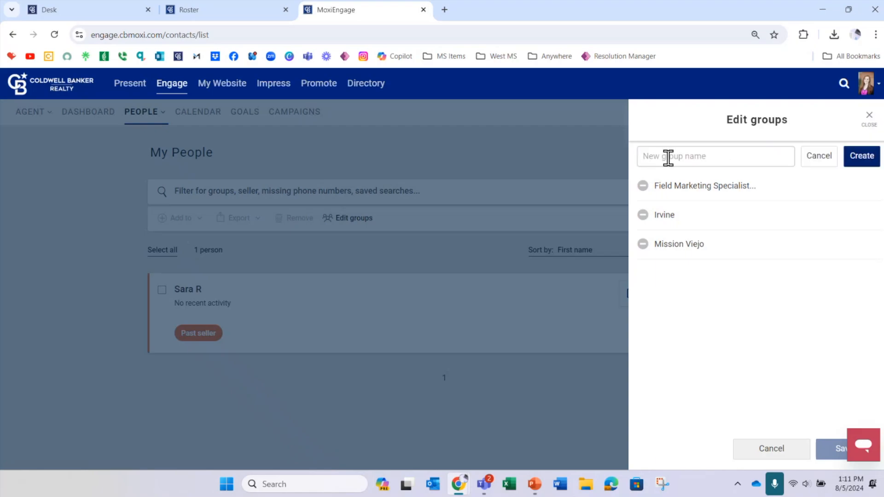
type("New Group Here")
left_click(862, 158)
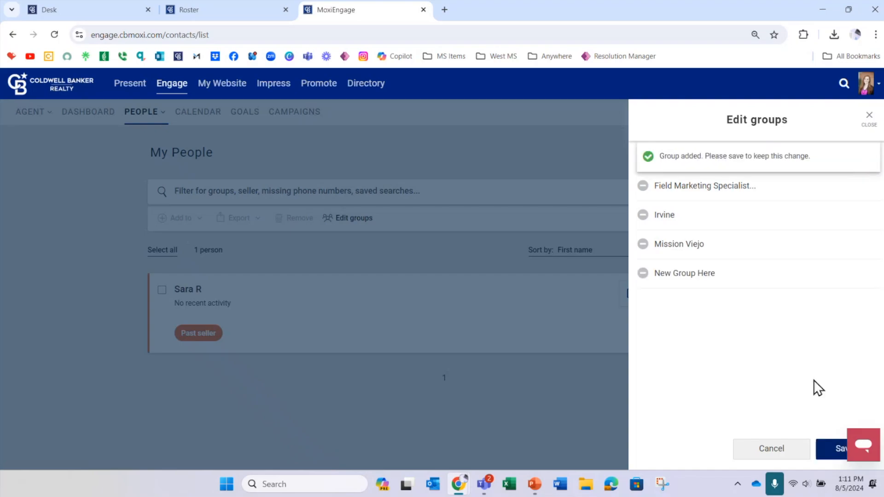
left_click(824, 454)
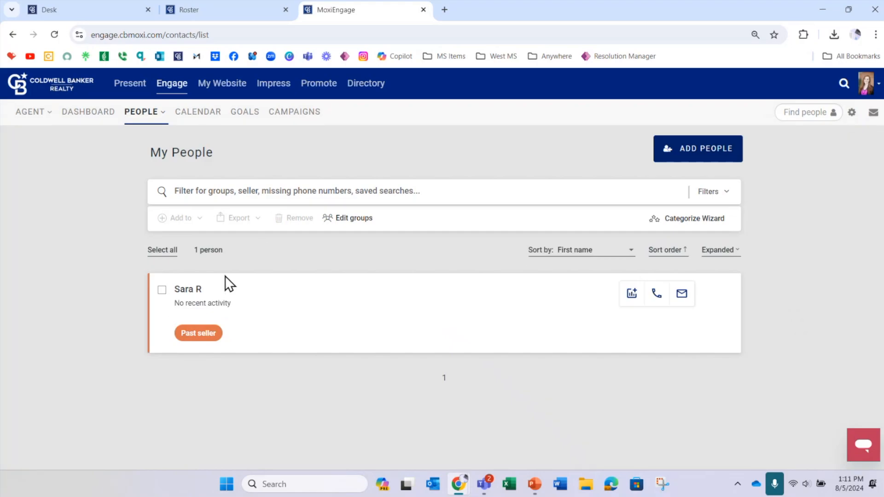
Add the only contact in My People to the group "New Group Here"
left_click(161, 290)
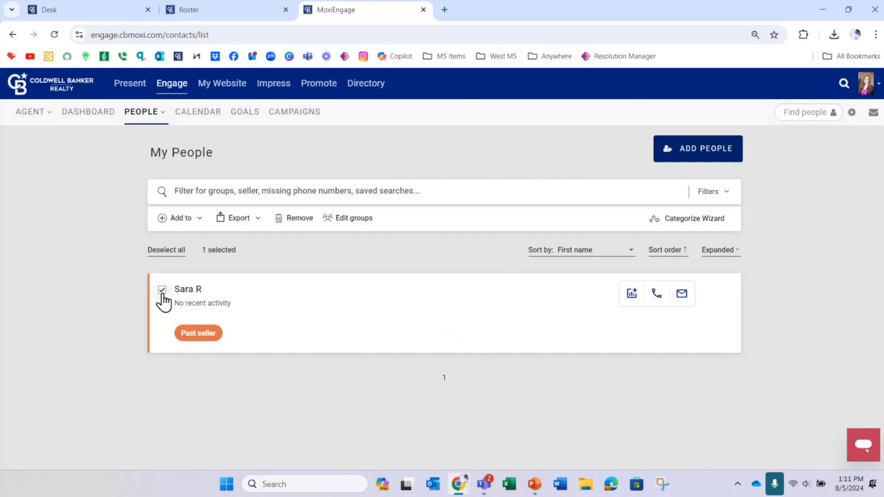
left_click(183, 222)
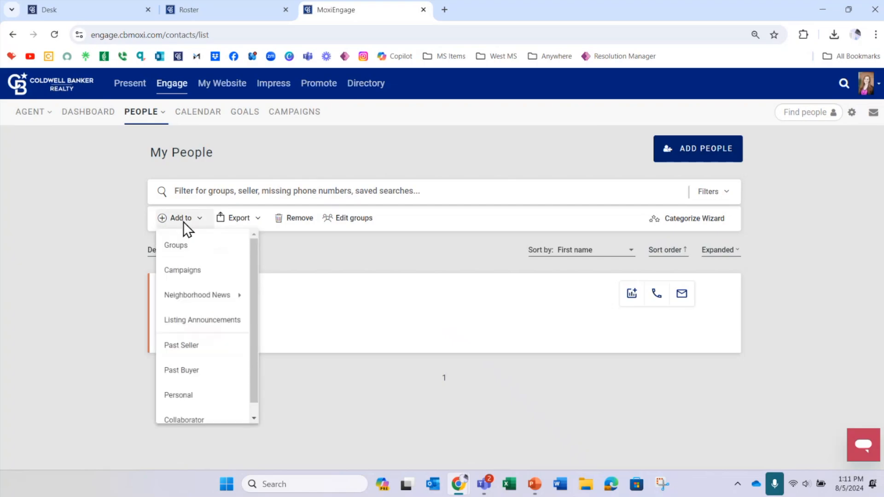
left_click(184, 247)
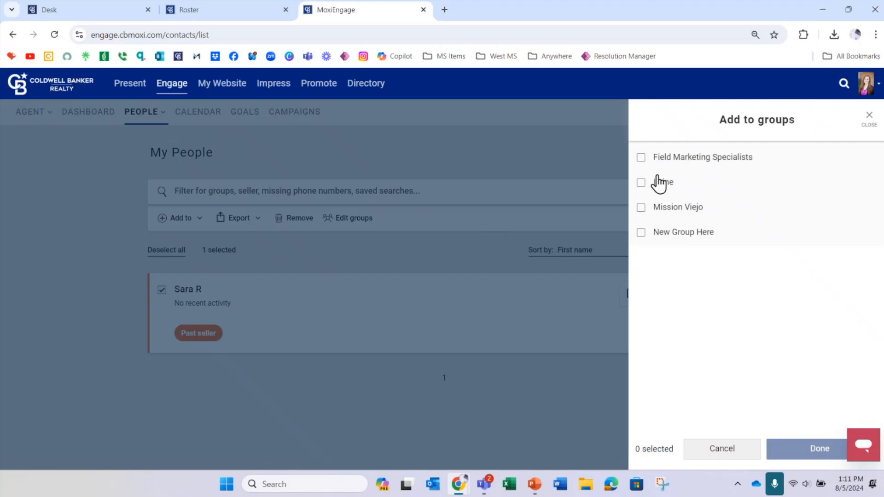
left_click(641, 233)
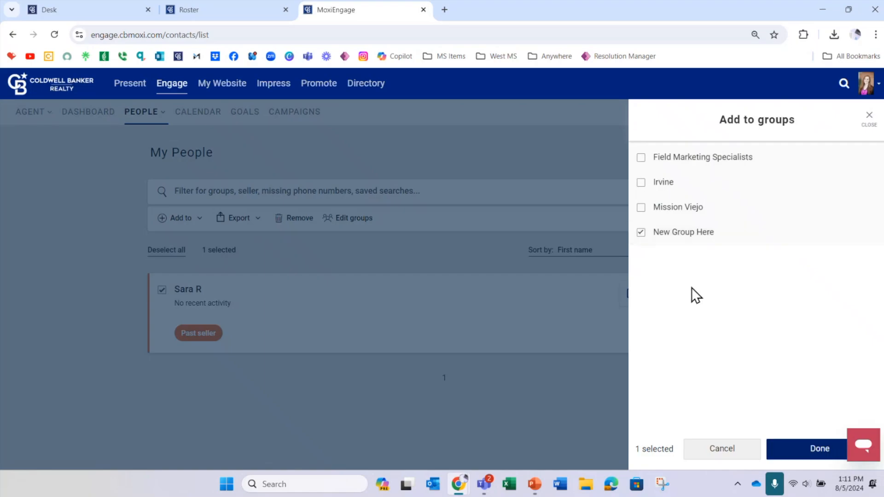
left_click(807, 449)
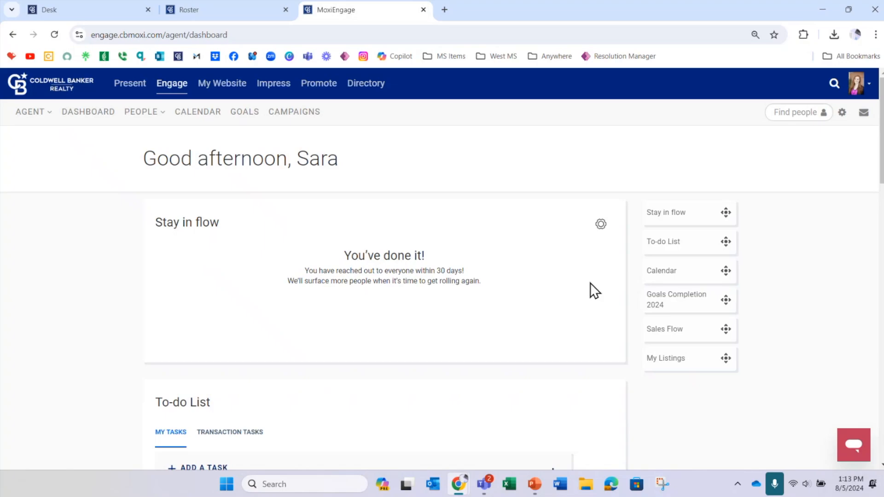
Examine the Stay in flow cadence and people settings on the dashboard, plus the reach-out options for the surfaced contact
left_click(602, 230)
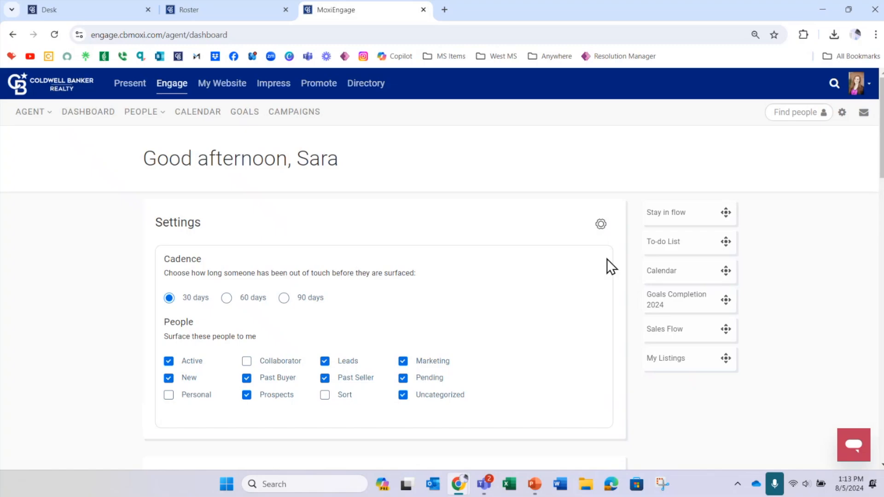
left_click(601, 224)
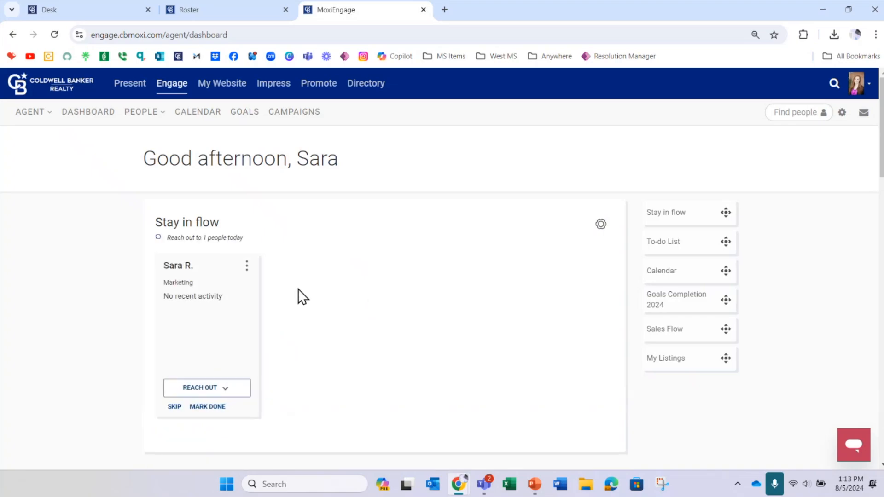
left_click(226, 395)
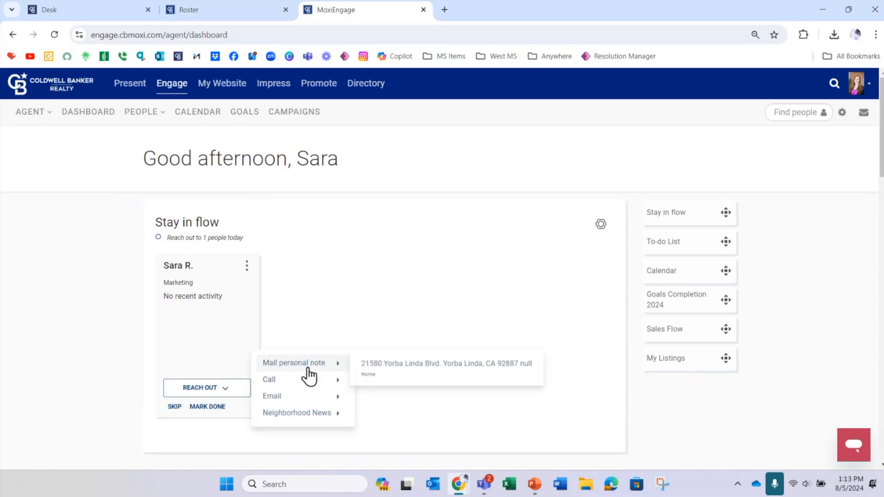
mouse_move(304, 387)
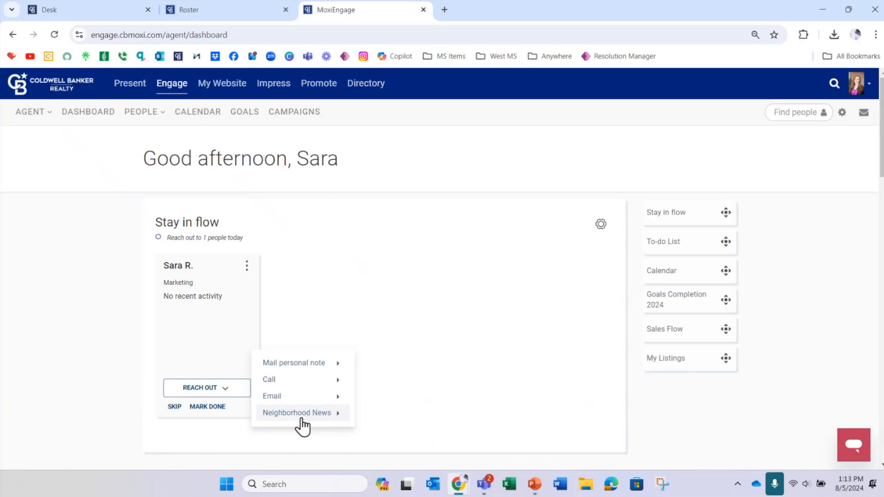
left_click(203, 422)
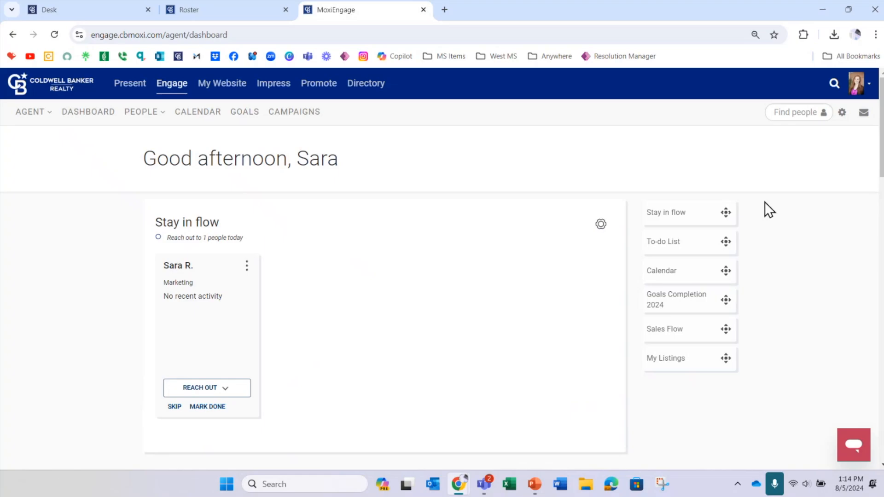
Preview the "SELLER | SELLING YOUR HOME" campaign in the campaign library and add it to My Campaigns
left_click(290, 122)
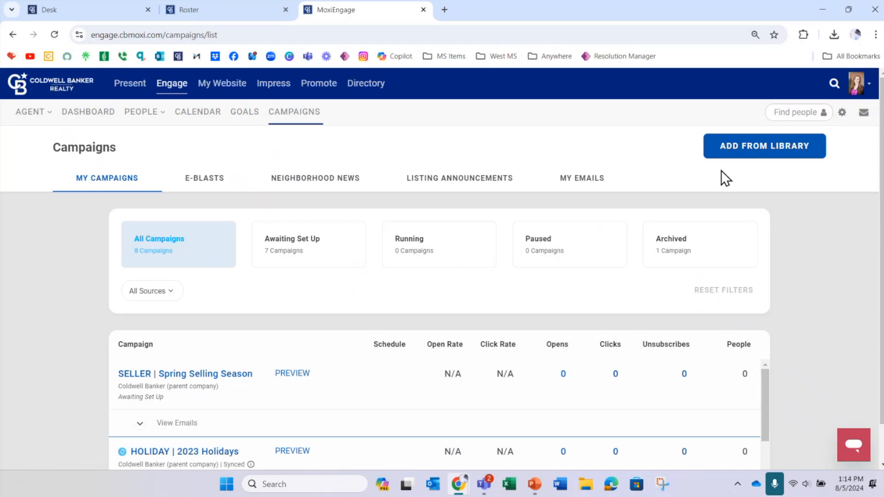
left_click(753, 154)
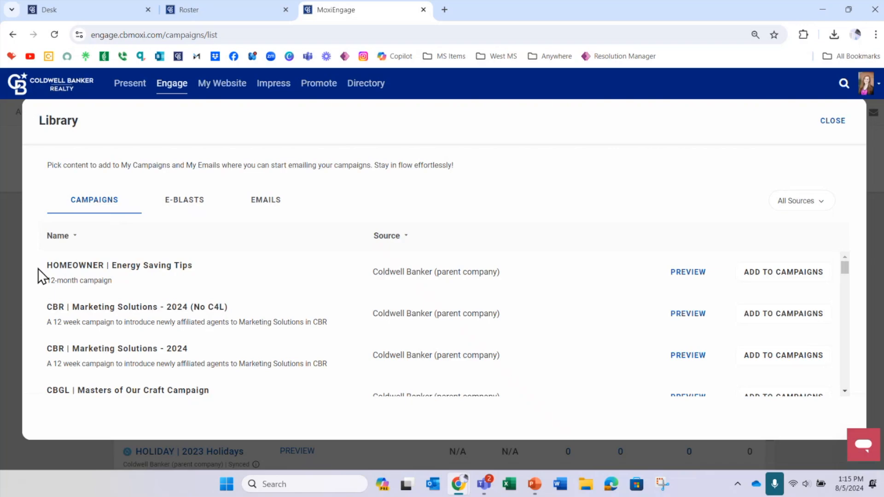
scroll(201, 339, "down", 10)
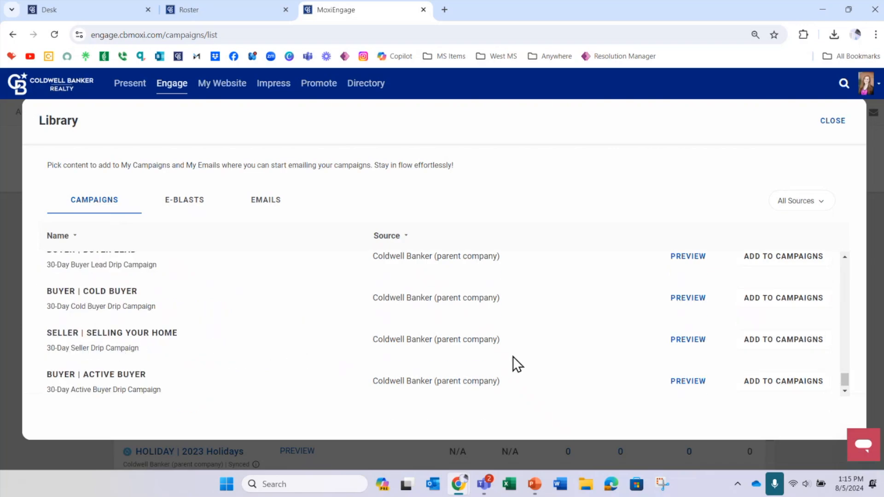
left_click(692, 342)
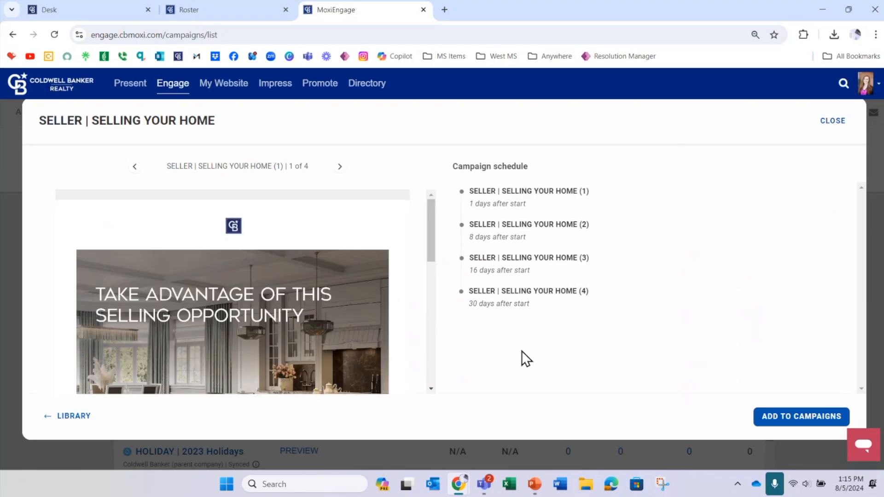
scroll(394, 319, "down", 5)
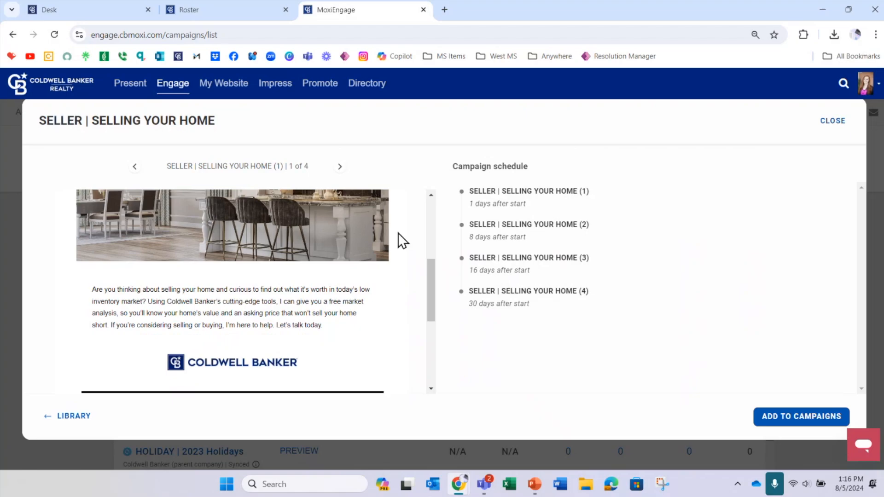
scroll(397, 236, "up", 5)
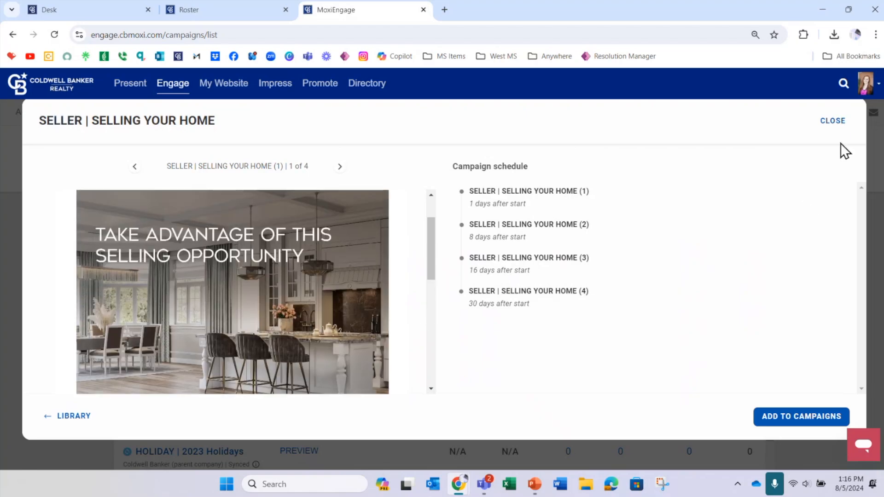
left_click(838, 130)
left_click(792, 421)
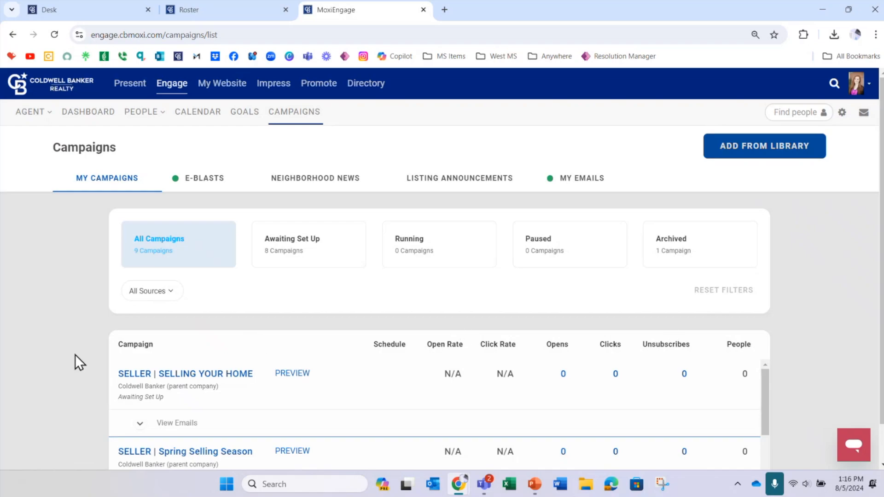
Open the setup of the "SELLER | SELLING YOUR HOME" campaign and review its recipients and schedule sections
scroll(75, 360, "down", 1)
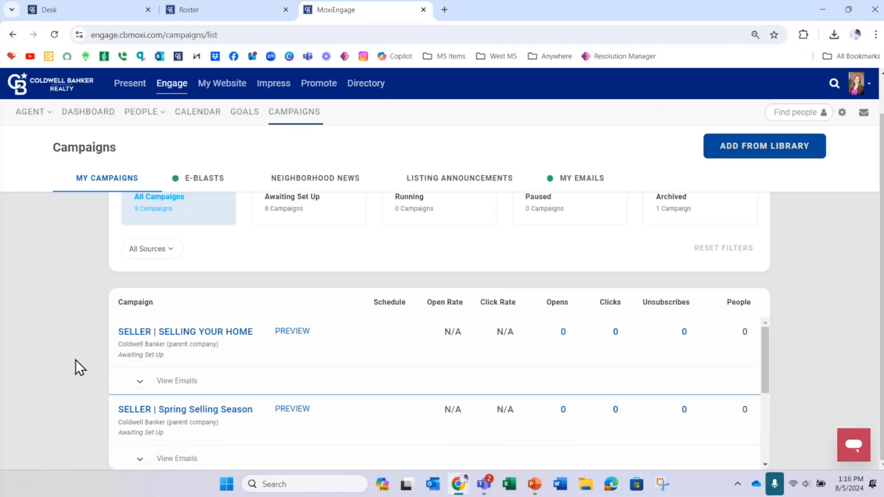
scroll(75, 360, "up", 1)
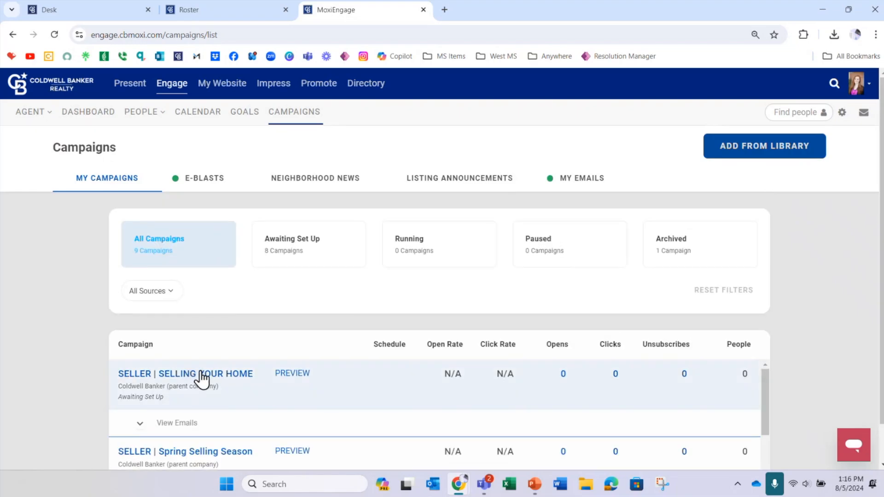
left_click(227, 377)
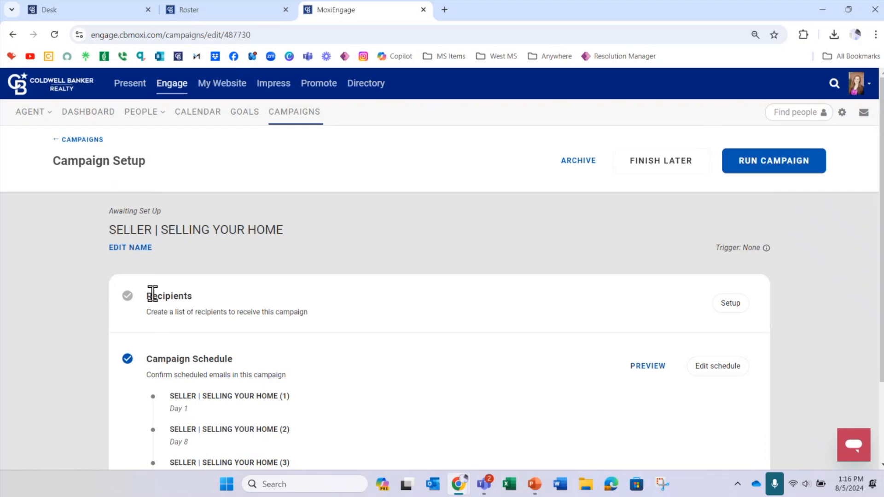
scroll(147, 308, "down", 2)
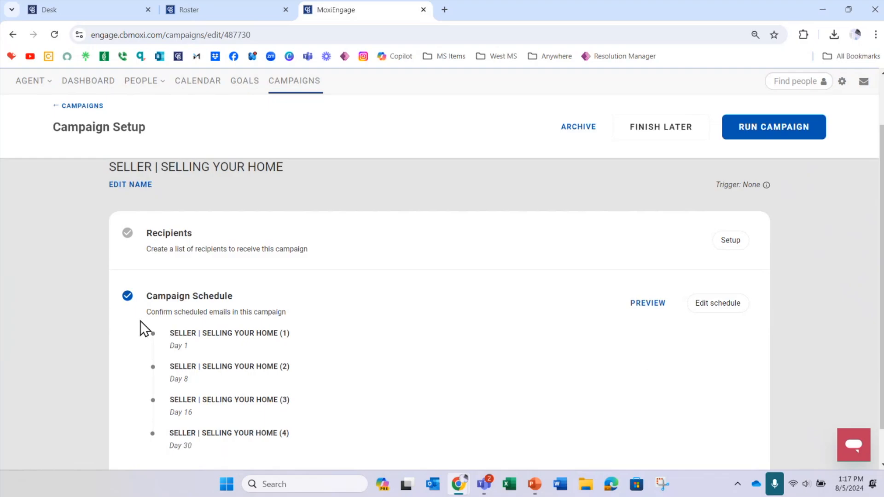
scroll(142, 308, "up", 1)
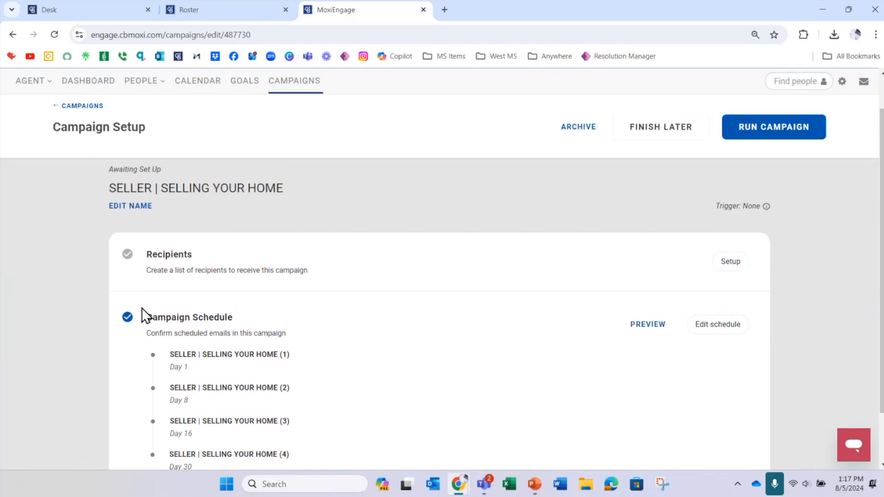
scroll(142, 307, "down", 1)
scroll(142, 307, "up", 1)
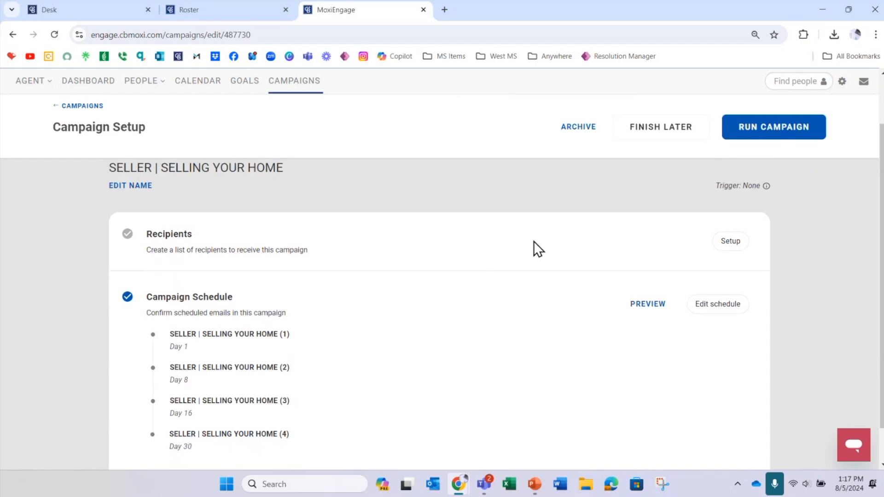
Add the group "New Group Here" as the campaign's recipients and save the recipient list
left_click(729, 246)
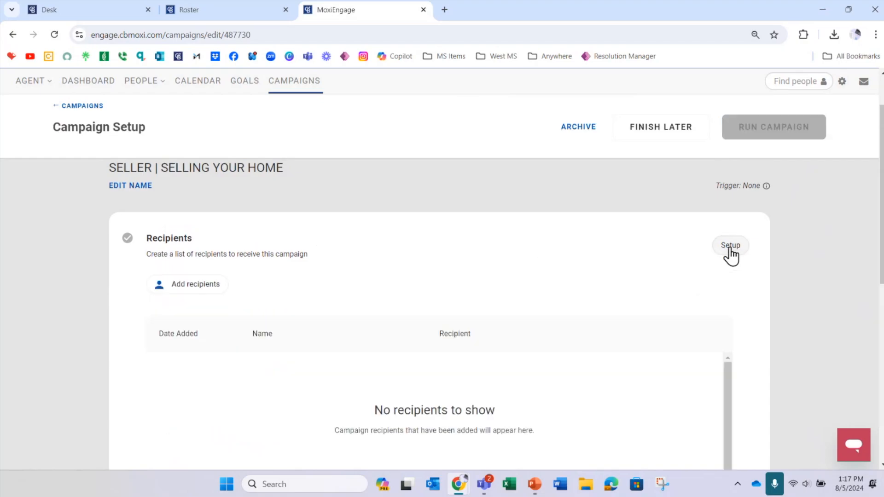
scroll(610, 256, "down", 1)
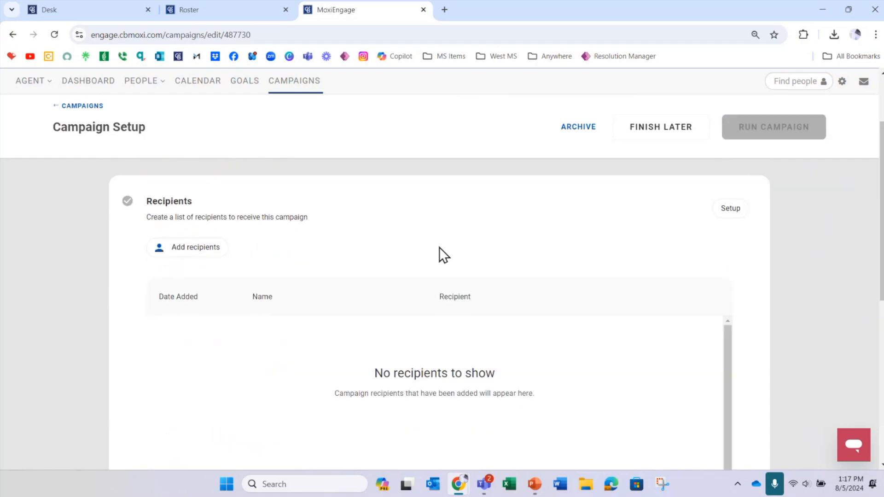
left_click(205, 251)
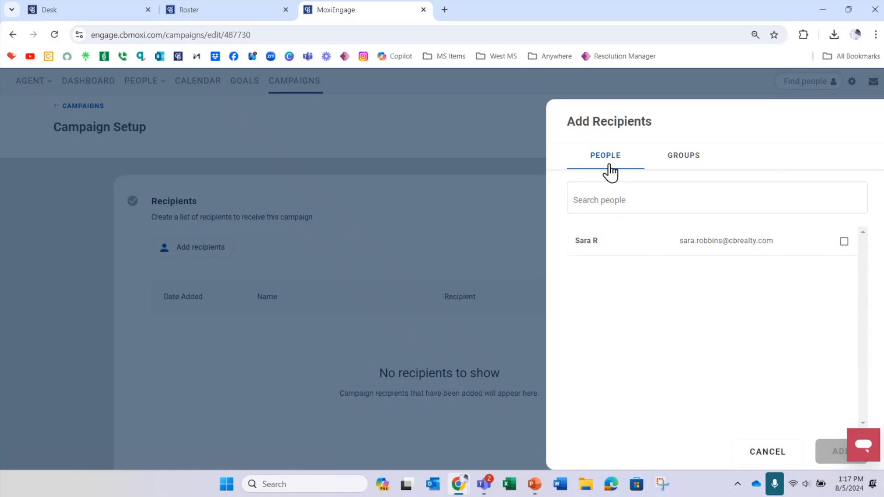
left_click(843, 243)
left_click(843, 243)
left_click(689, 165)
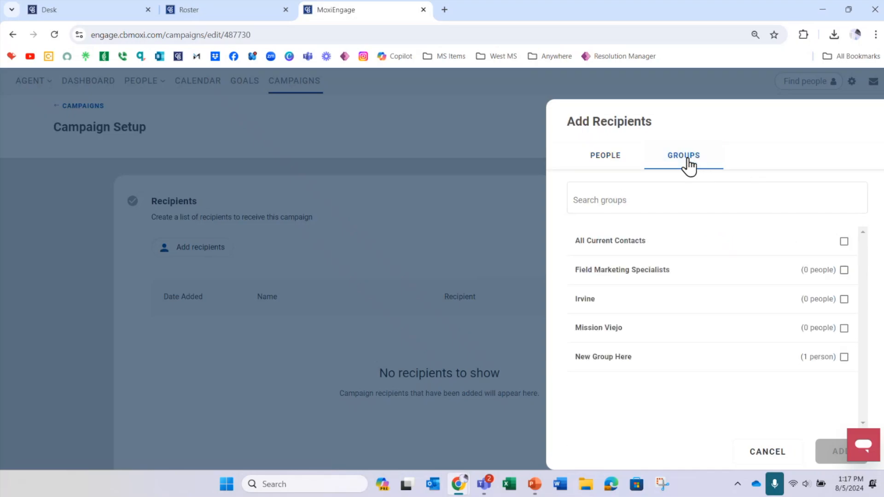
left_click(844, 359)
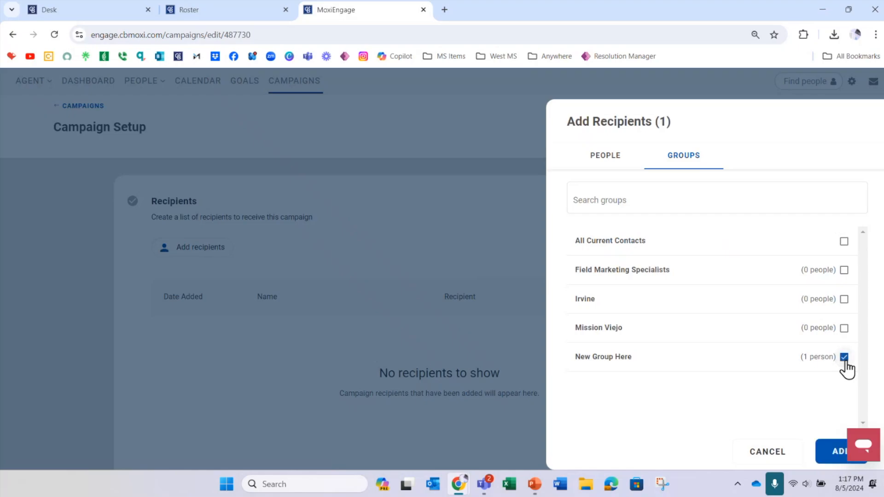
left_click(832, 452)
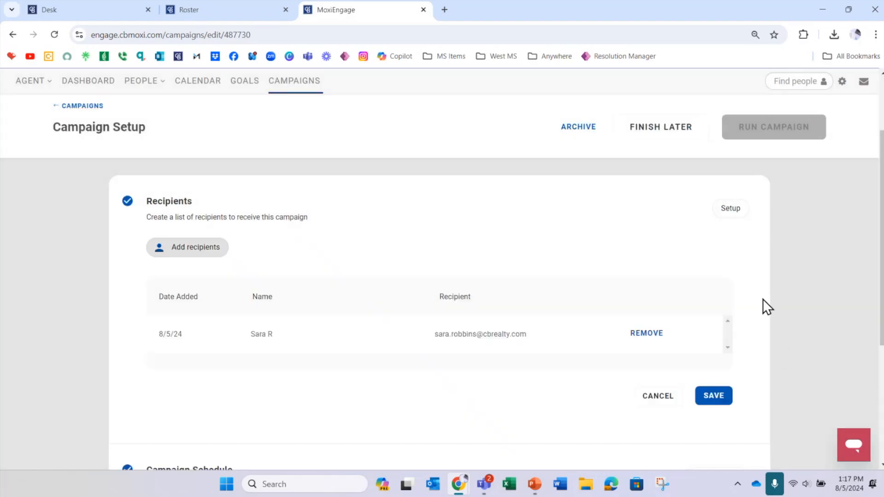
left_click(715, 397)
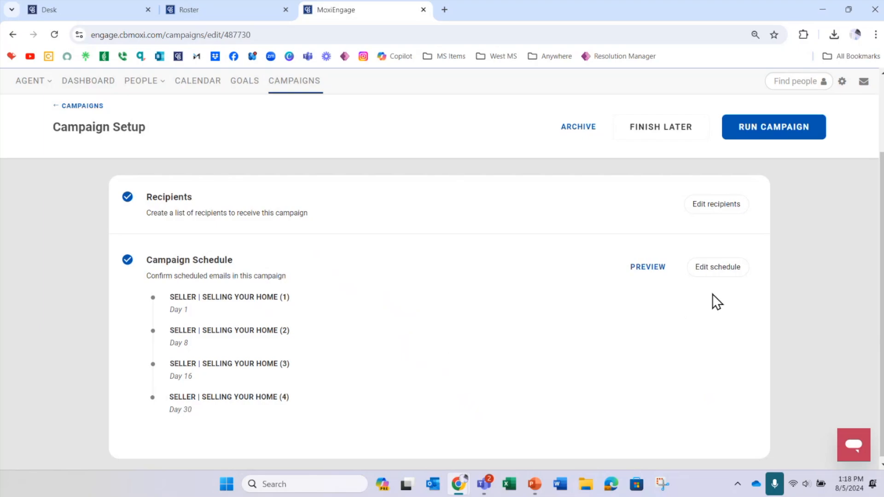
Review the editable email titles and send days in the campaign schedule, leaving without changes
left_click(728, 273)
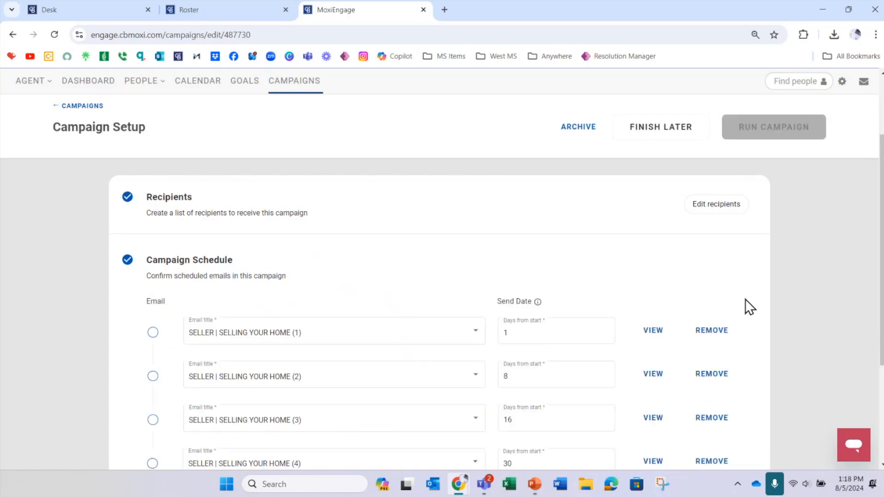
scroll(746, 300, "down", 1)
scroll(745, 299, "down", 1)
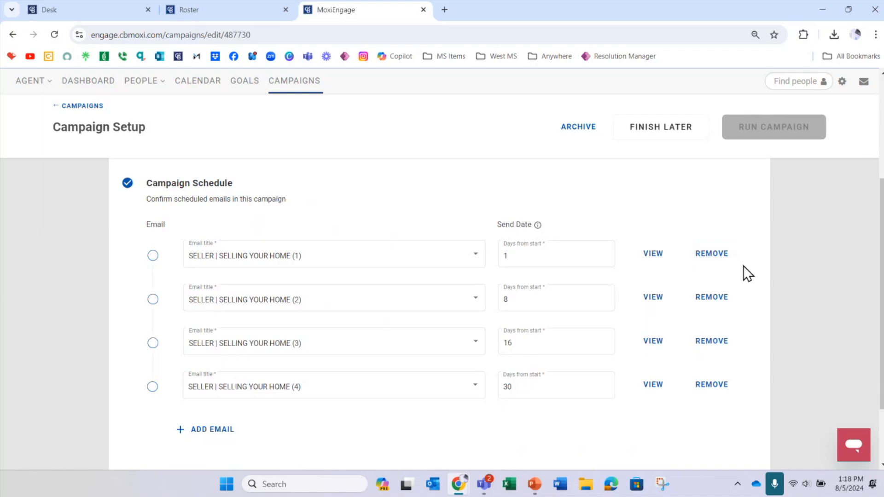
scroll(744, 266, "down", 2)
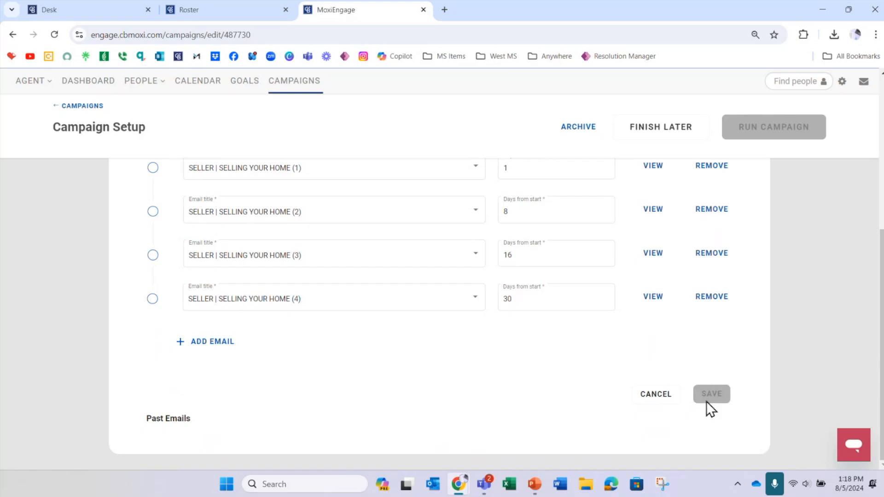
left_click(657, 400)
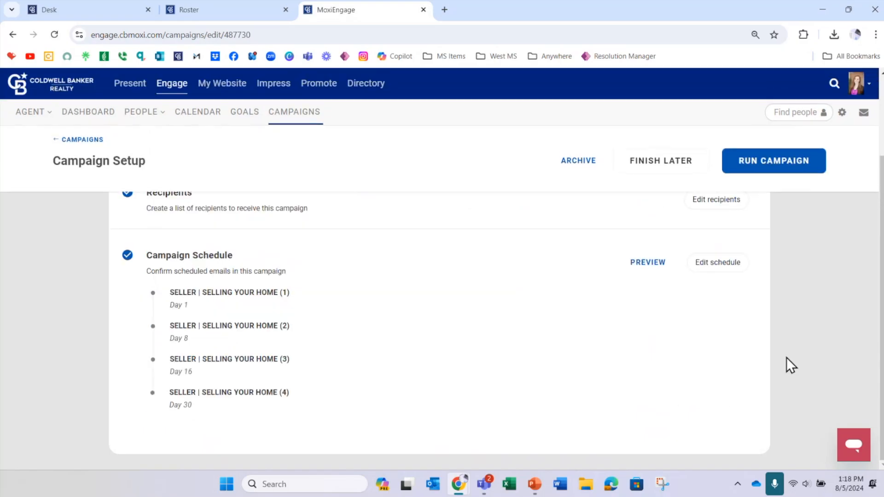
scroll(787, 357, "up", 2)
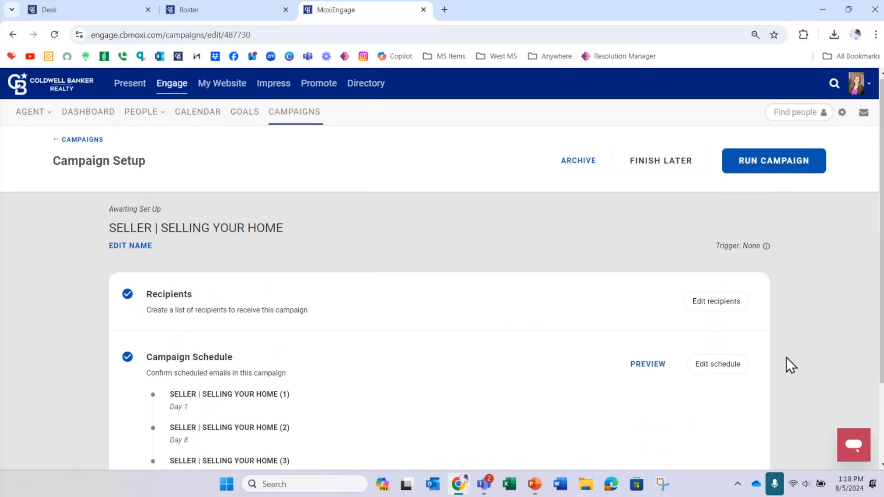